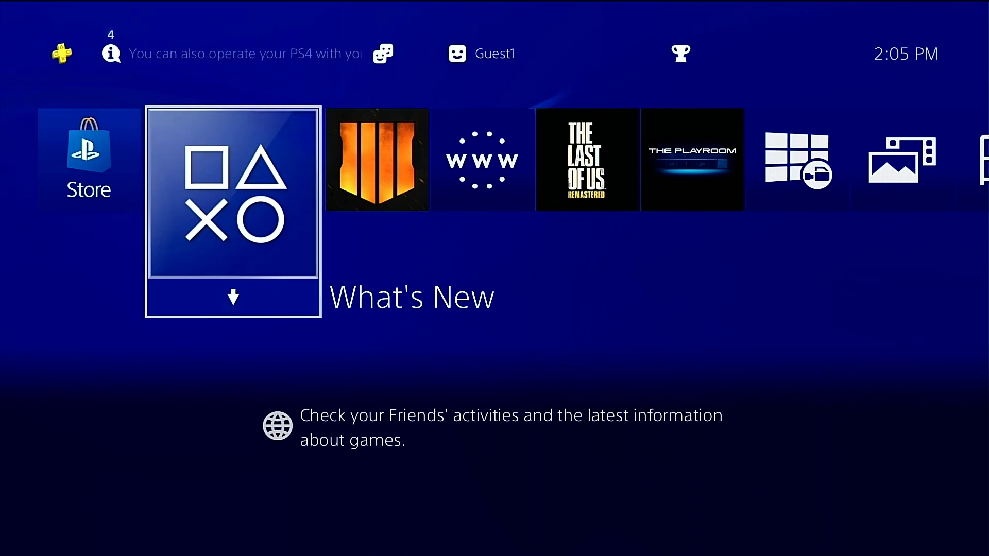
- From the PS4 function bar, go into Settings and enter the System page
key(Up)
key(Right)
key(Right)
key(Right)
key(Right)
key(Right)
key(Right)
key(Right)
key(Right)
key(Right)
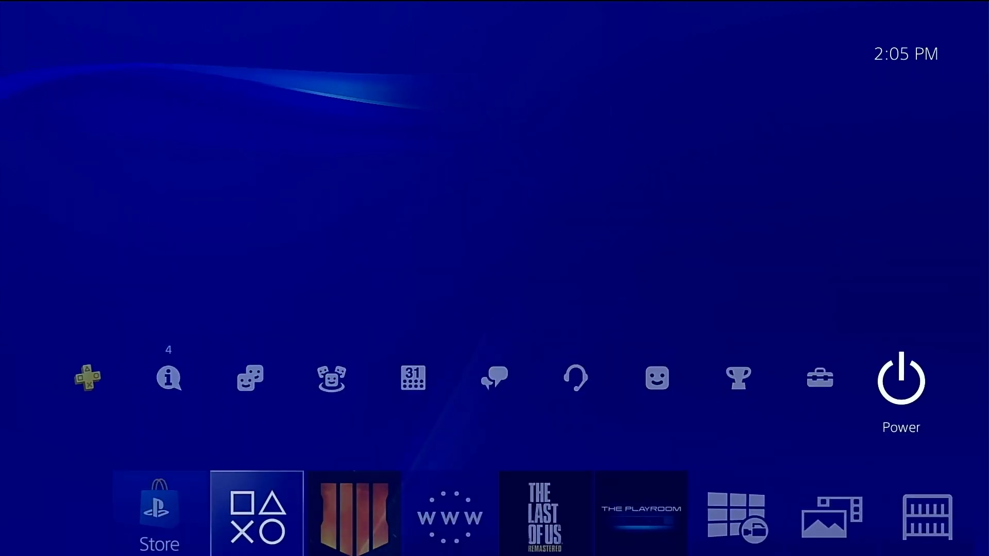
key(Left)
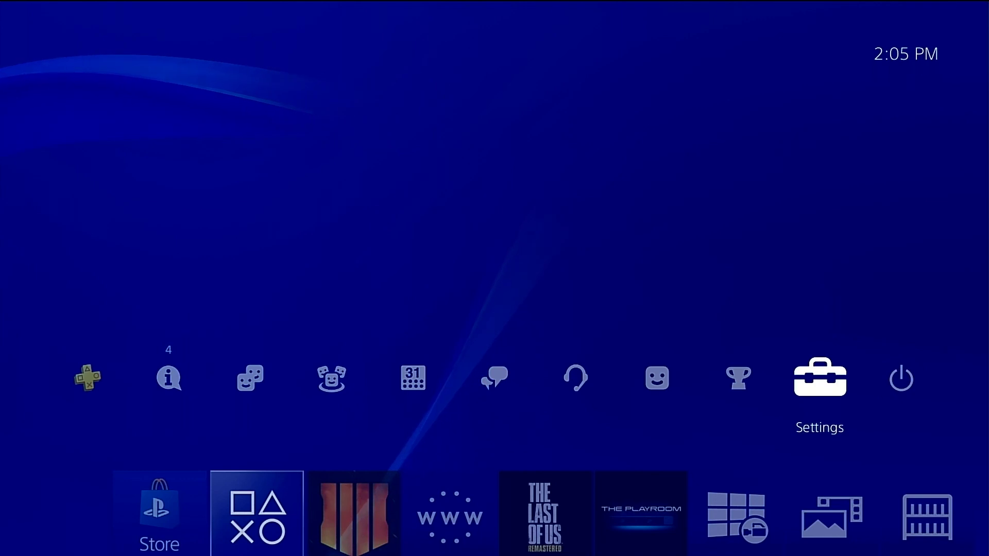
key(Return)
key(Down)
key(Down)
key(Down)
key(Down)
key(Down)
key(Down)
key(Down)
key(Down)
key(Down)
key(Down)
key(Down)
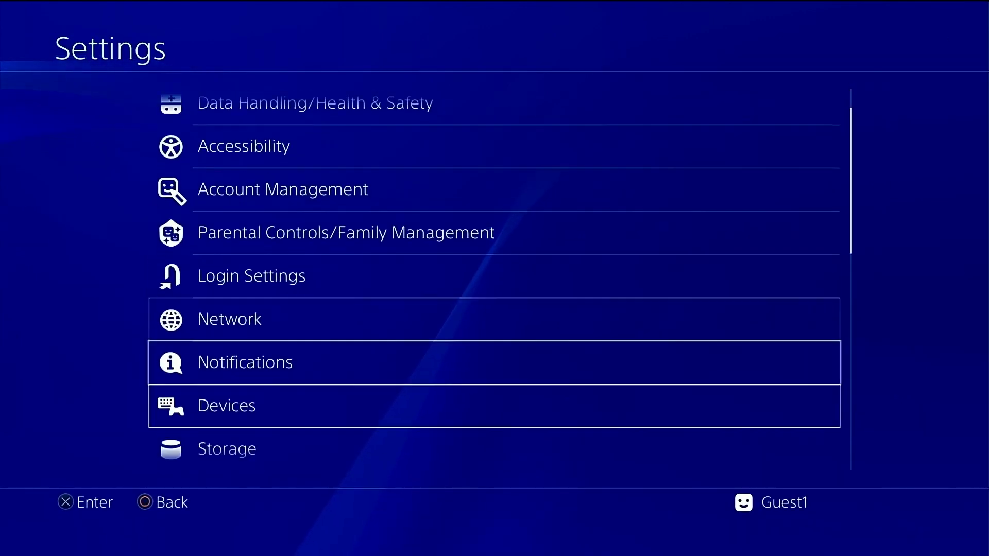
key(Down)
key(Down)
key(Down)
key(Down)
key(Down)
key(Down)
key(Down)
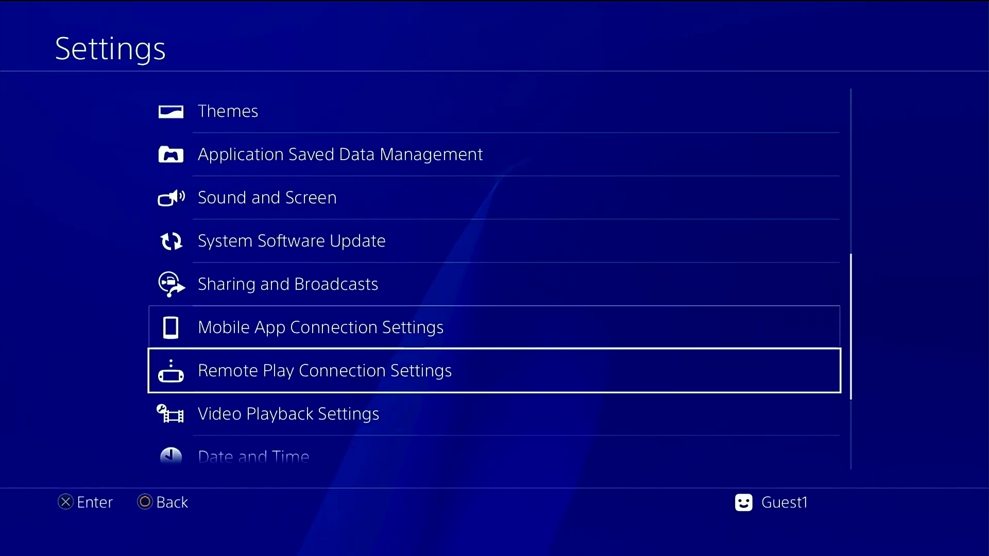
key(Return)
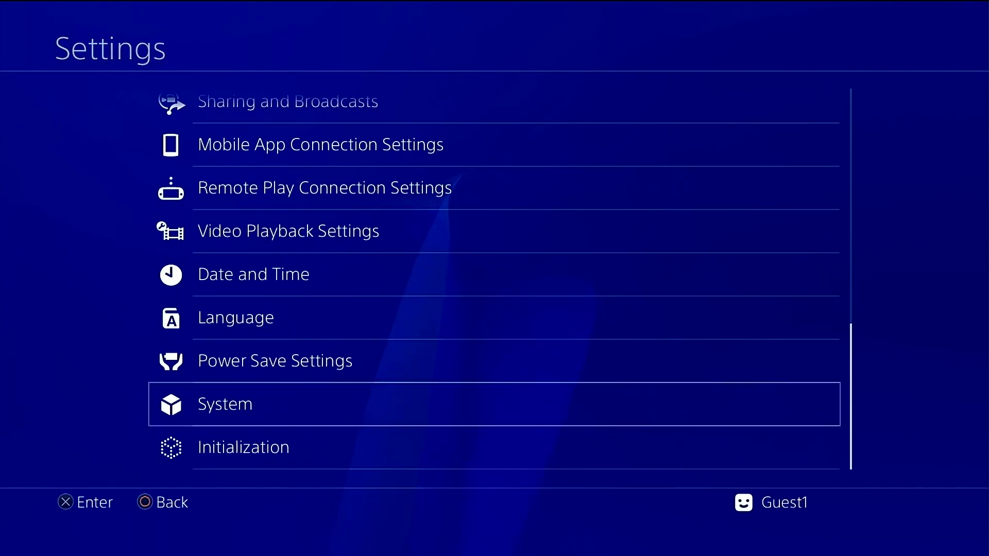
key(Down)
key(Down)
key(Down)
key(Down)
key(Down)
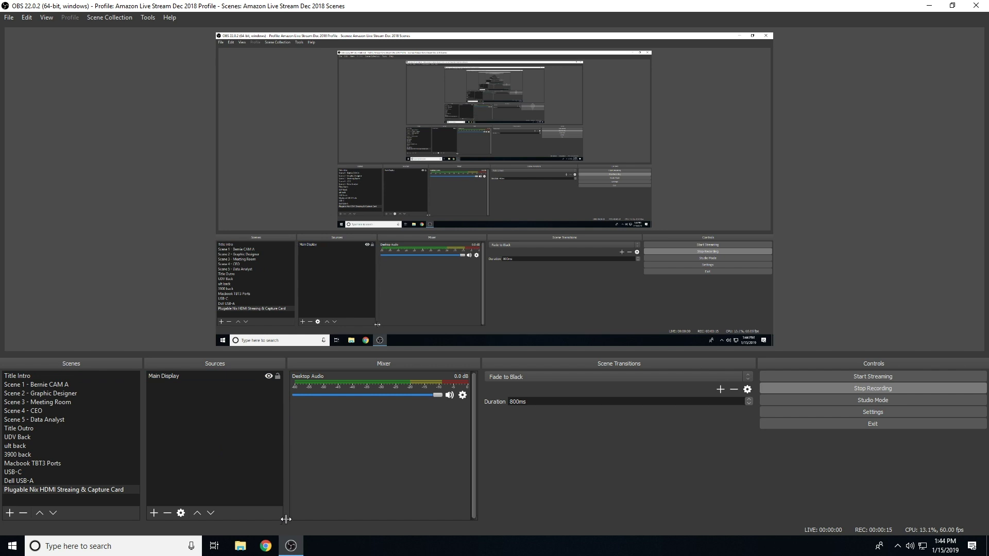
- Add a Video Capture Device source named 'Plugable Nix HDMI Capture Card'
click(154, 512)
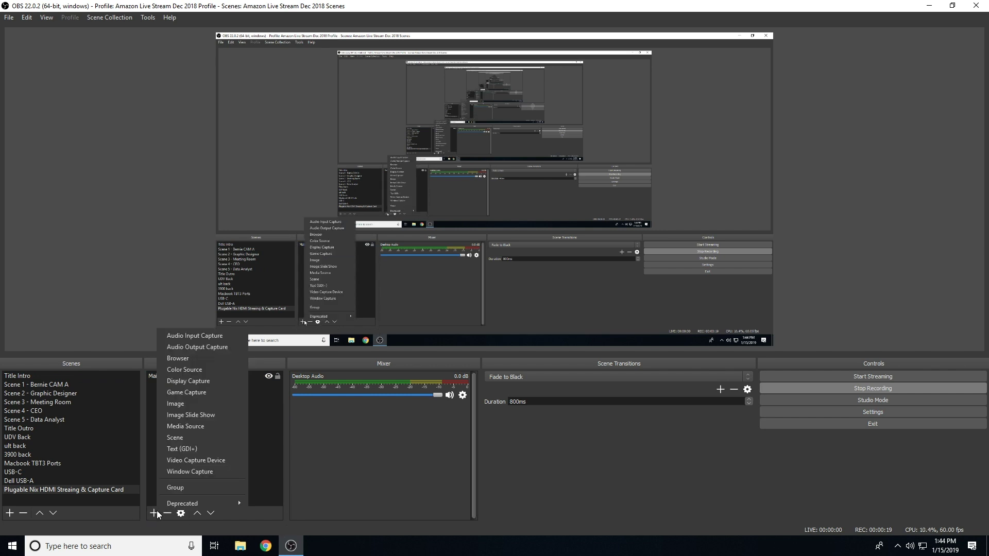
click(168, 460)
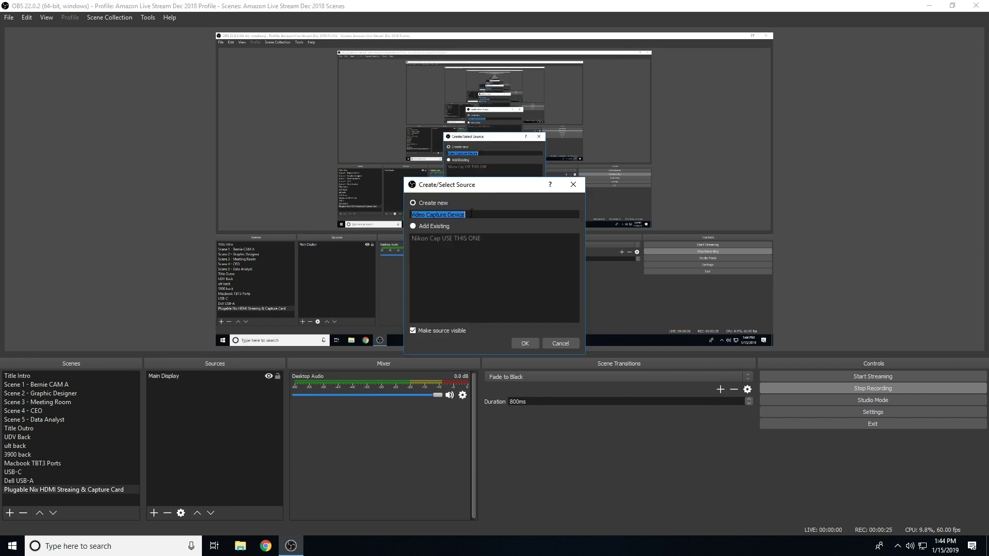
text(P)
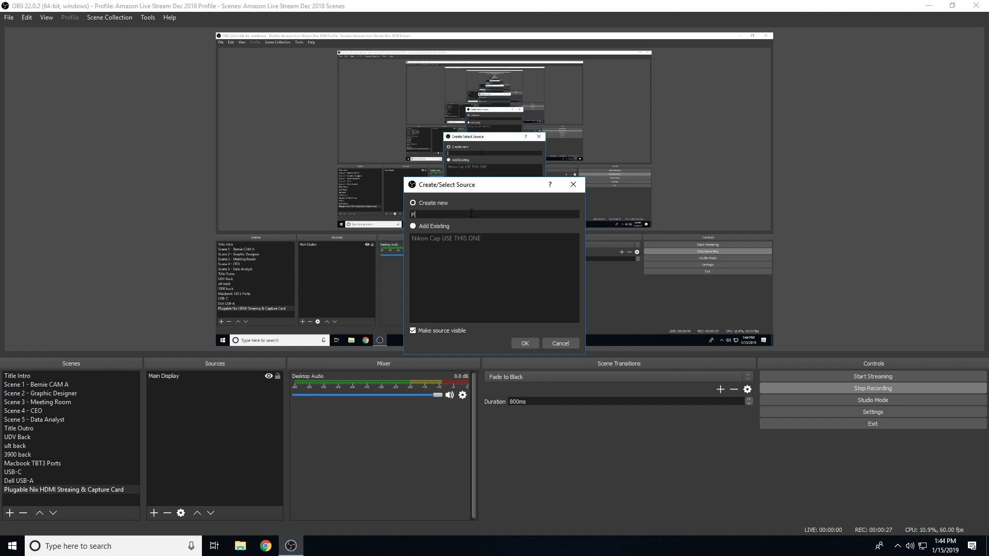
text(lugable Nix HDMI Capture Card)
- Create the source and check that its Device is FHD Capture
click(532, 345)
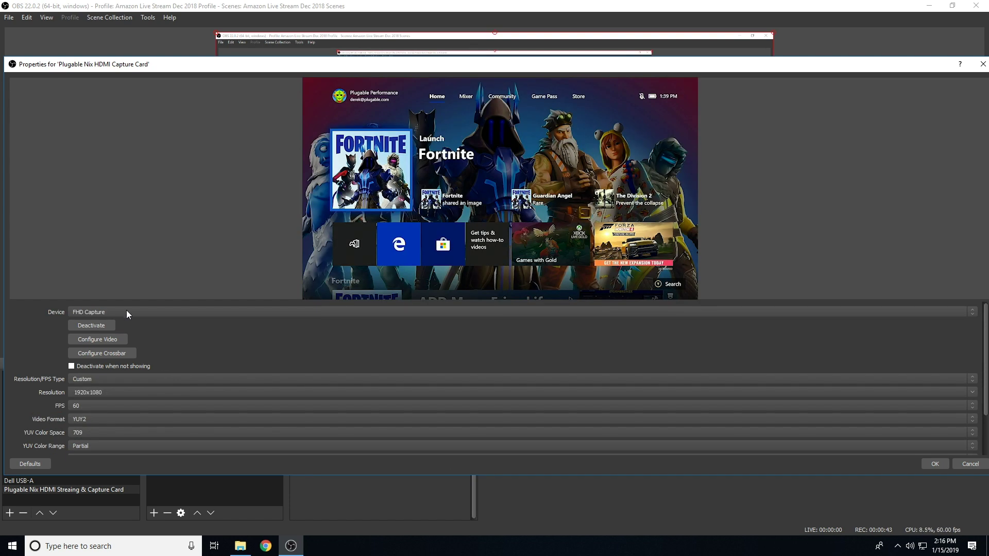
click(126, 313)
click(126, 312)
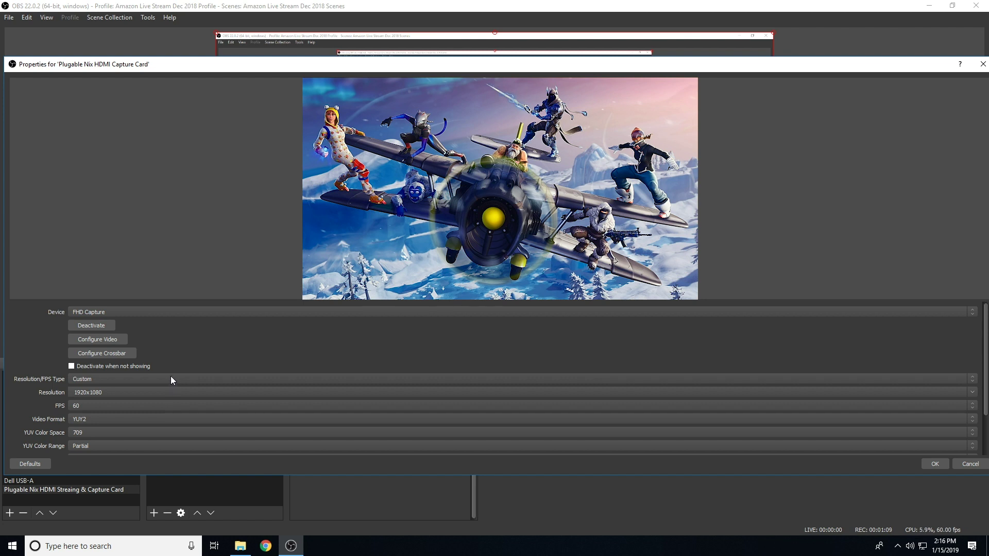
- Keep Resolution/FPS Type on Custom at 1920x1080 and 60 FPS
click(171, 380)
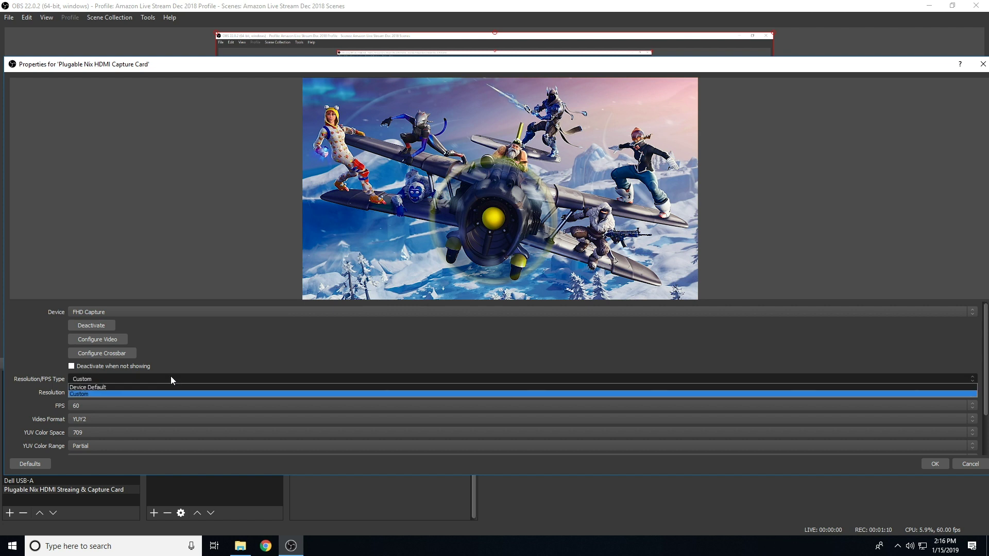
click(139, 394)
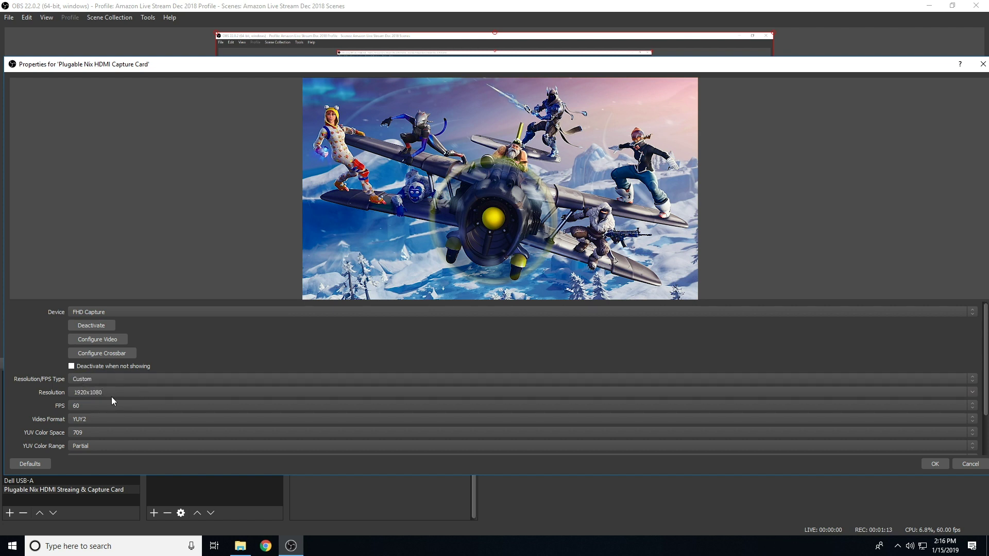
click(973, 394)
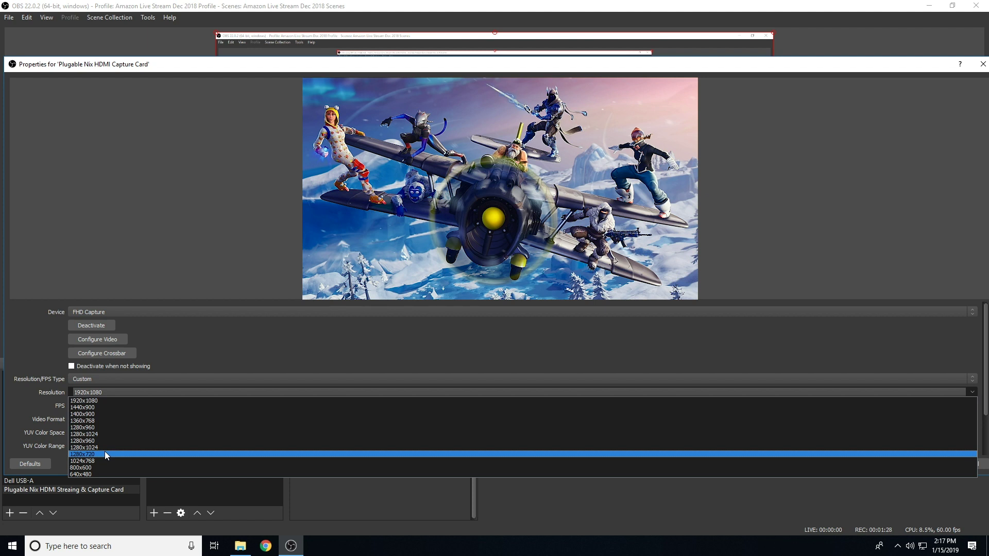
click(107, 400)
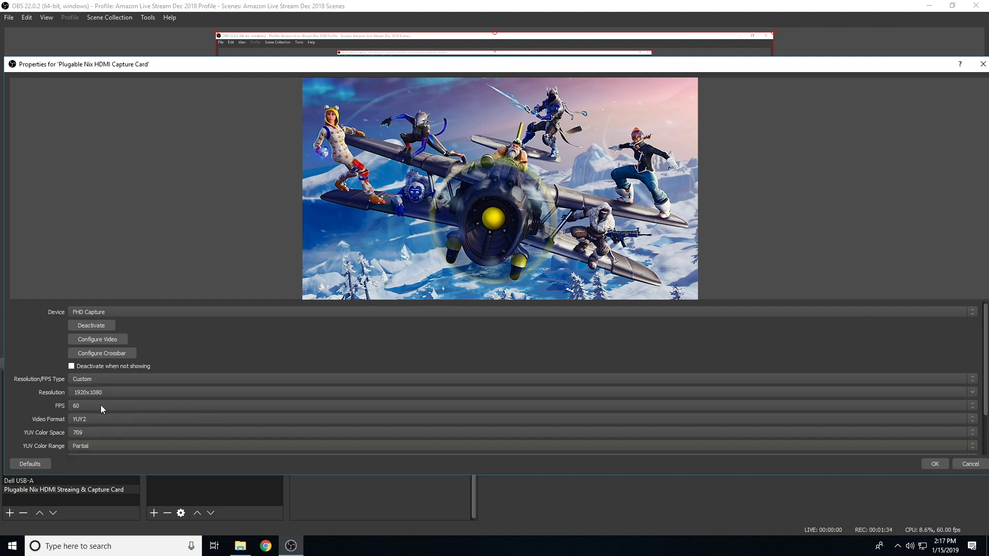
click(101, 405)
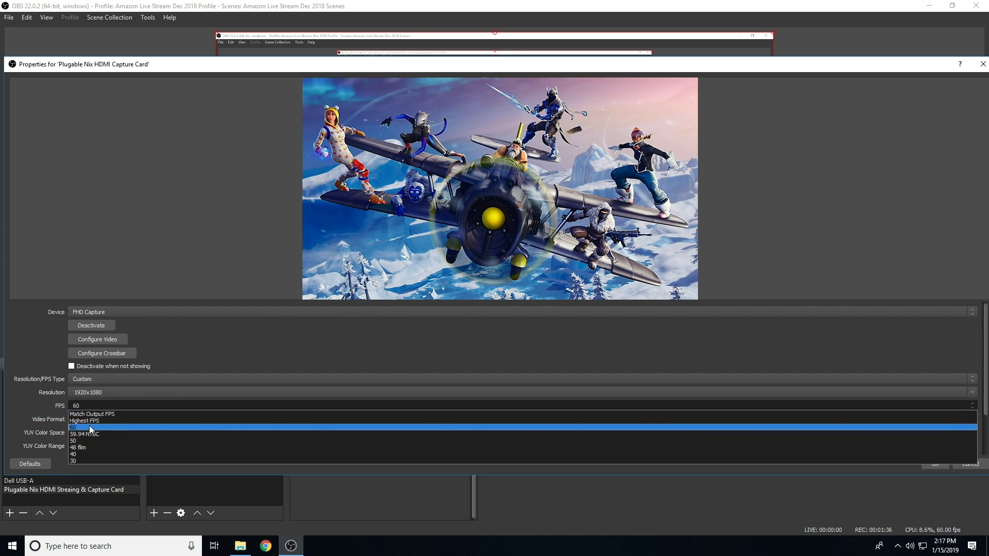
click(89, 428)
- Keep Video Format at YUY2 and YUV Color Space at 709
click(89, 419)
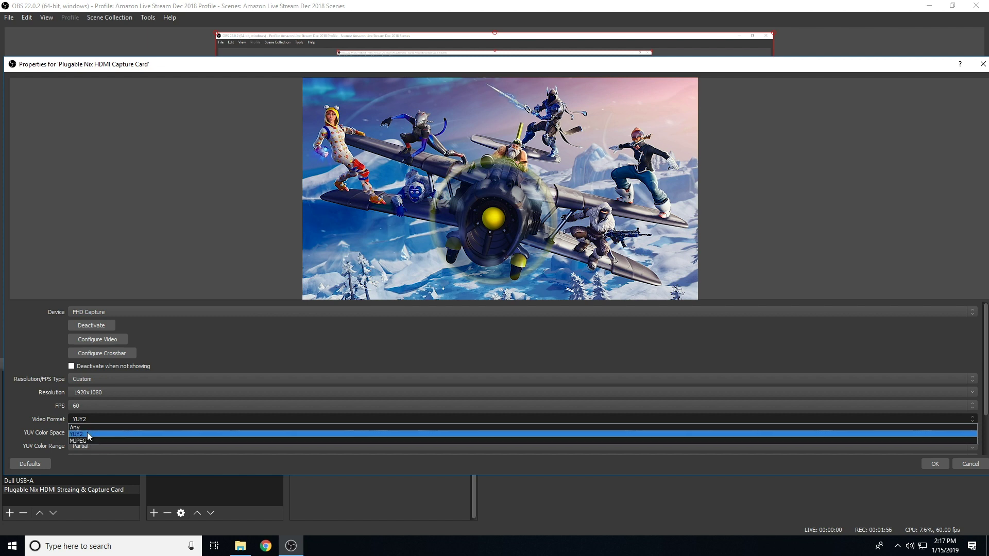
click(87, 432)
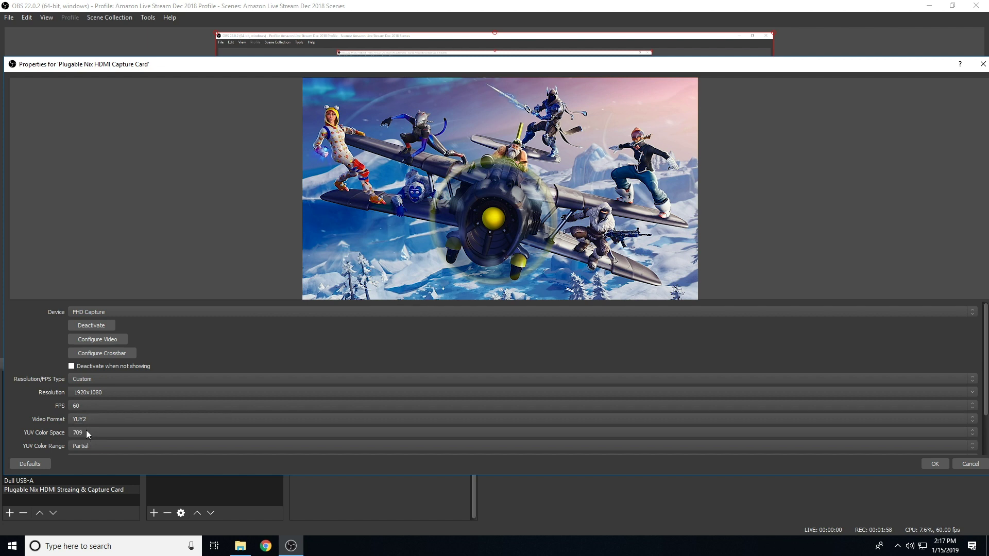
click(87, 433)
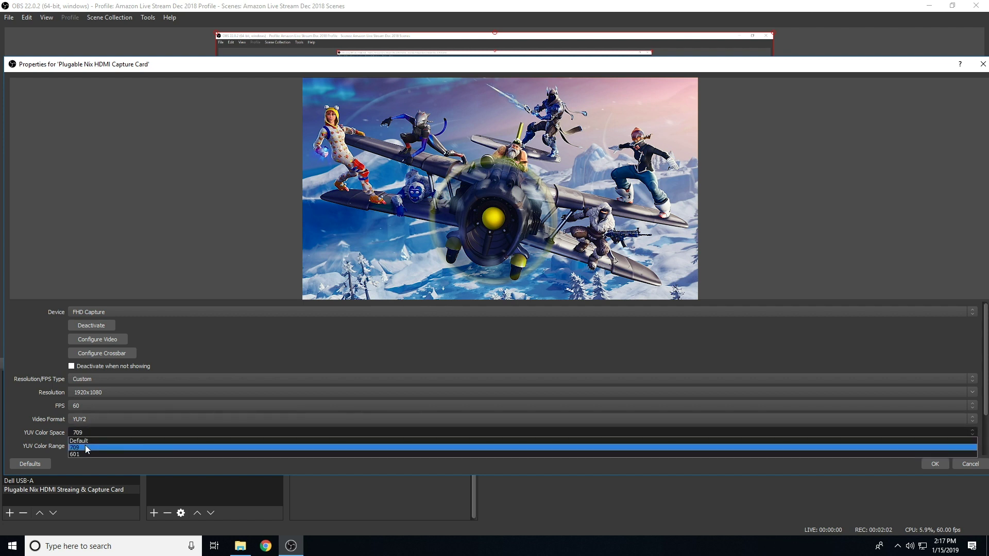
click(87, 448)
scroll(57, 427, down, 2)
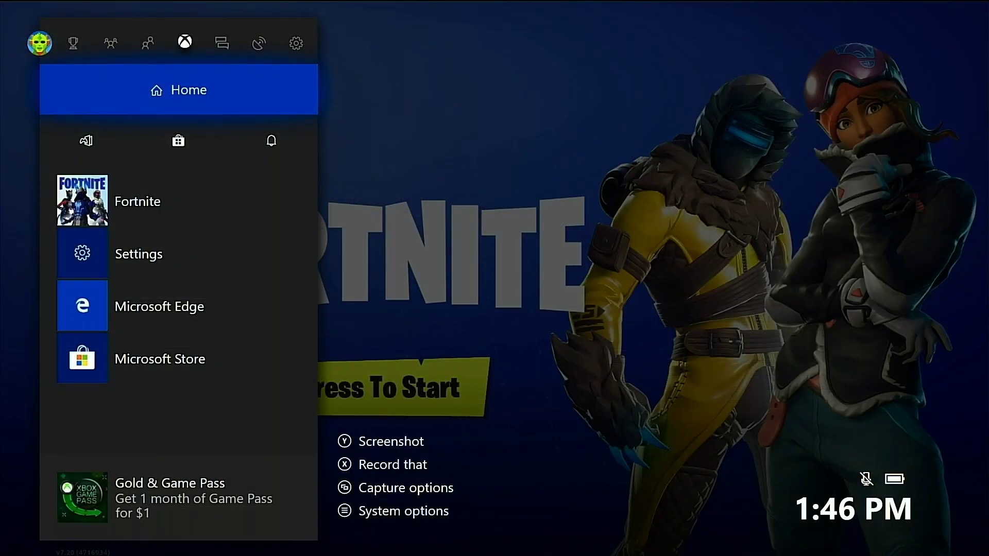
- Launch Xbox Settings from the guide
key(Right)
key(Right)
key(Right)
key(Right)
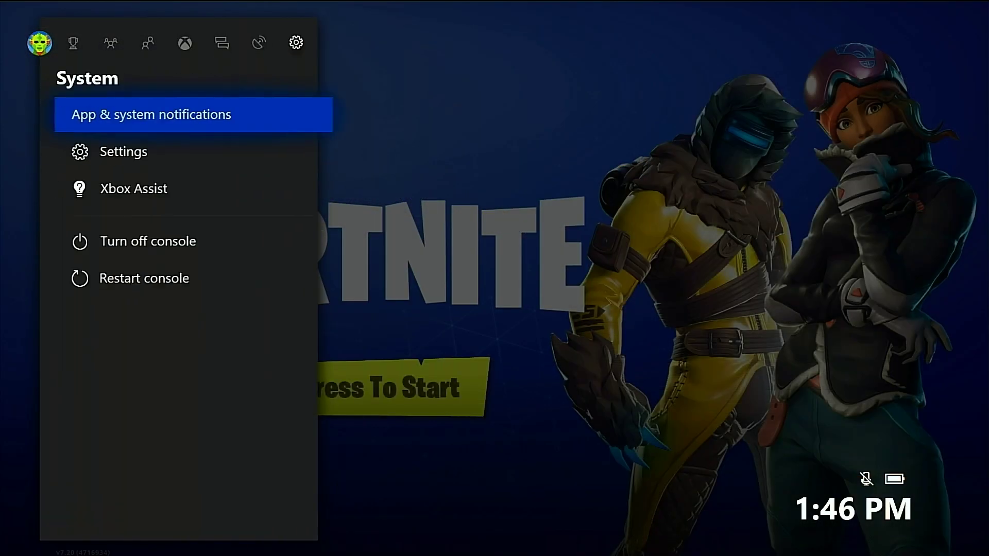
key(Return)
key(Escape)
key(Down)
key(Return)
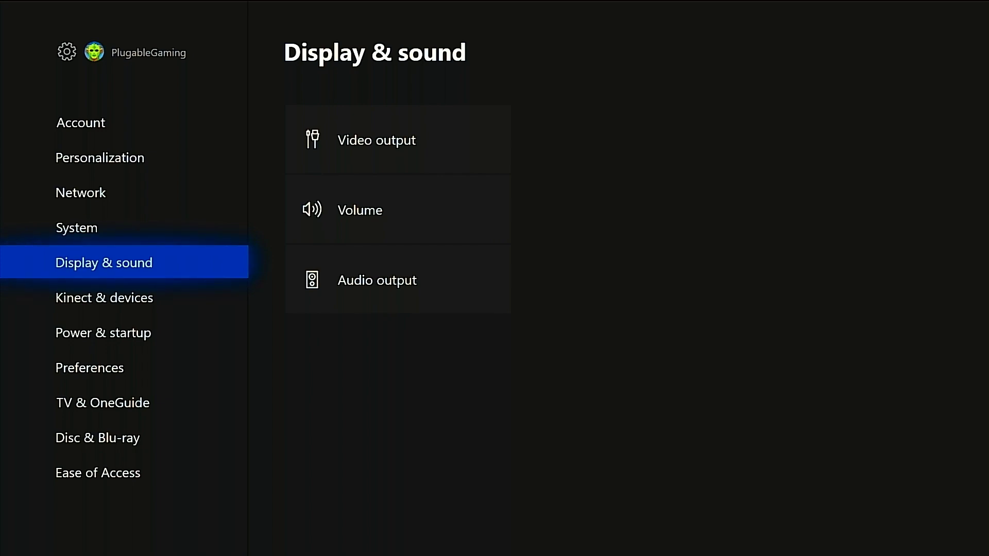
- Go to Display & sound > Video output > Video fidelity & overscan
key(Right)
key(Return)
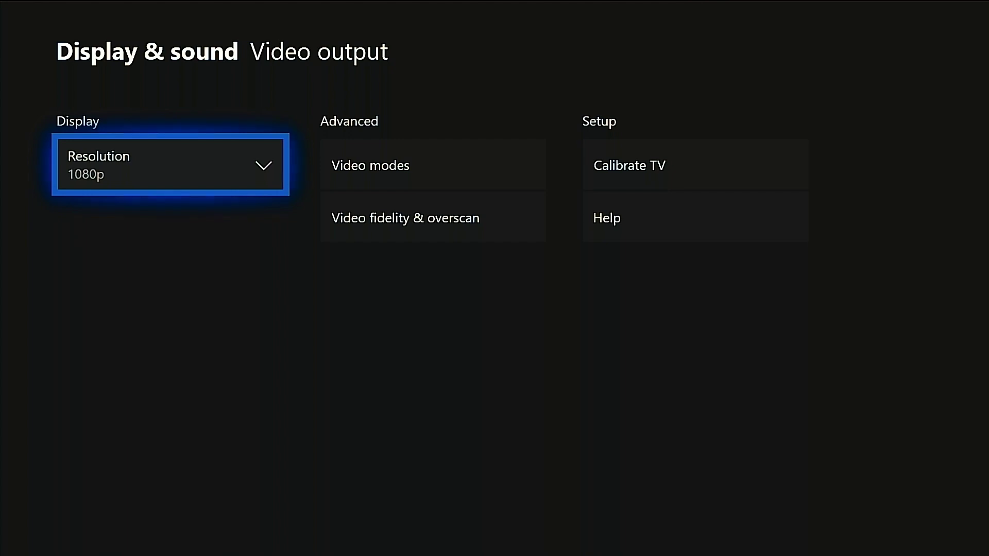
key(Right)
key(Down)
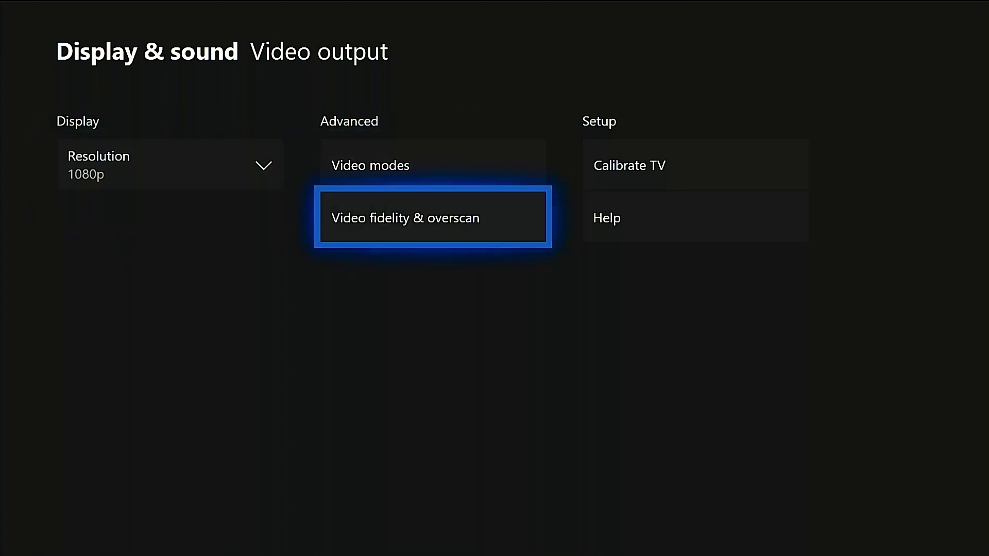
key(Return)
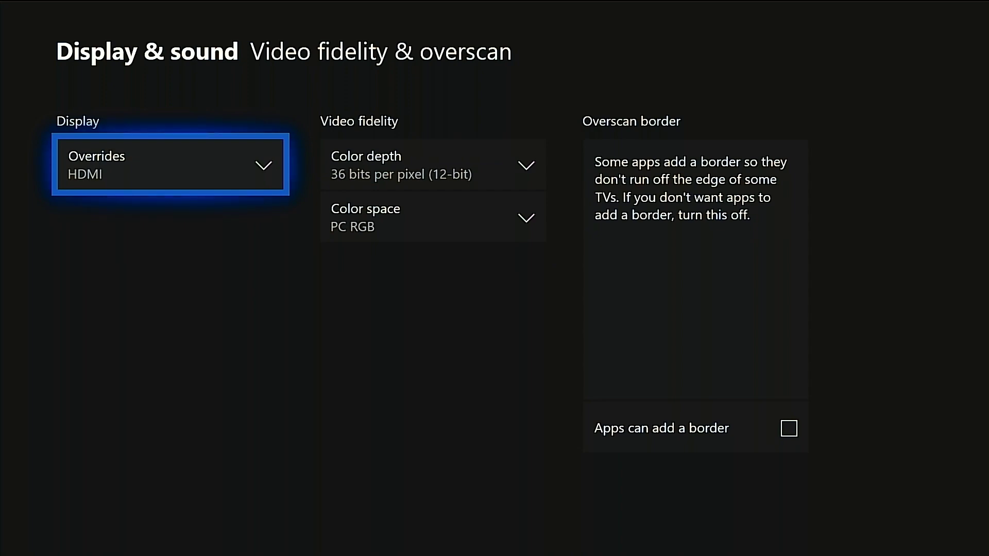
- Change Color space from PC RGB to Standard (Recommended) and confirm keeping it
key(Right)
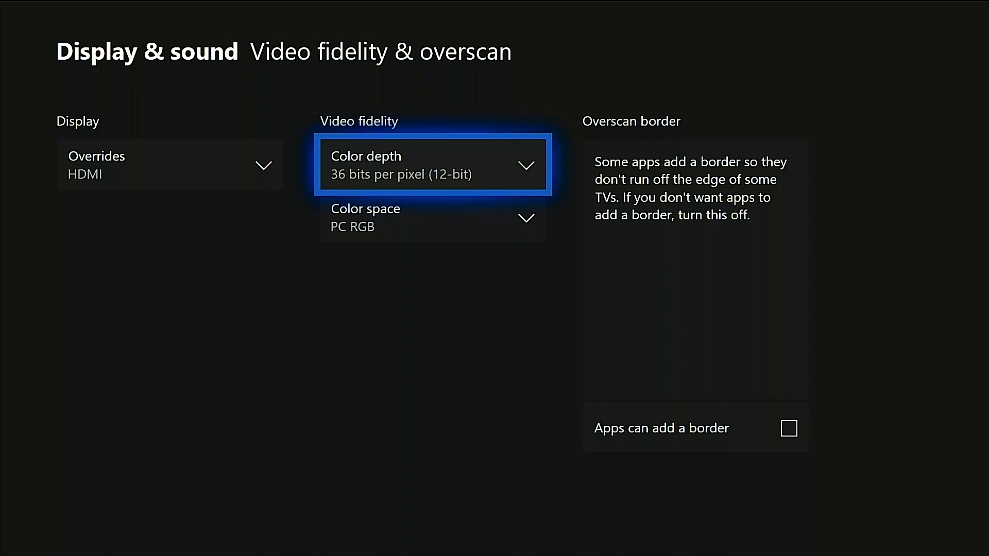
key(Down)
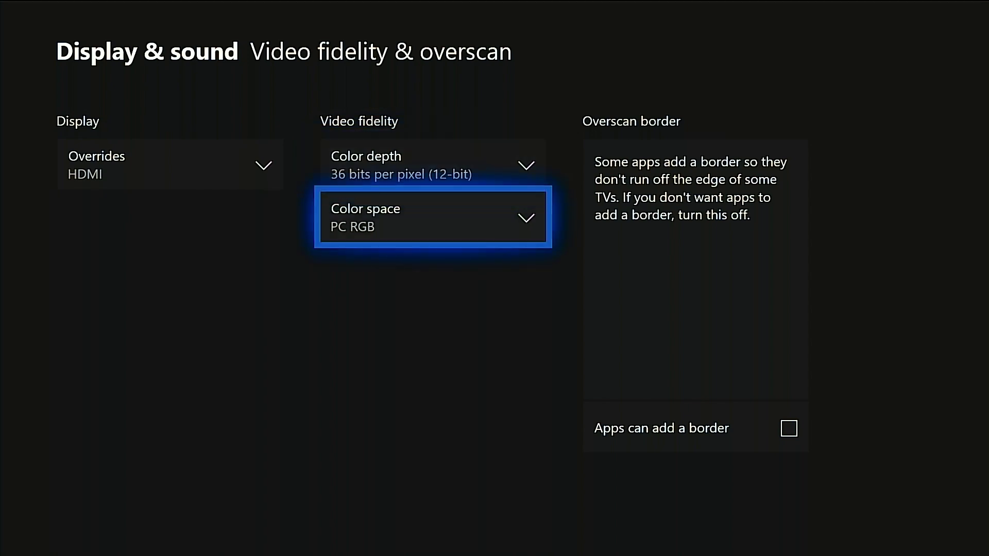
key(Return)
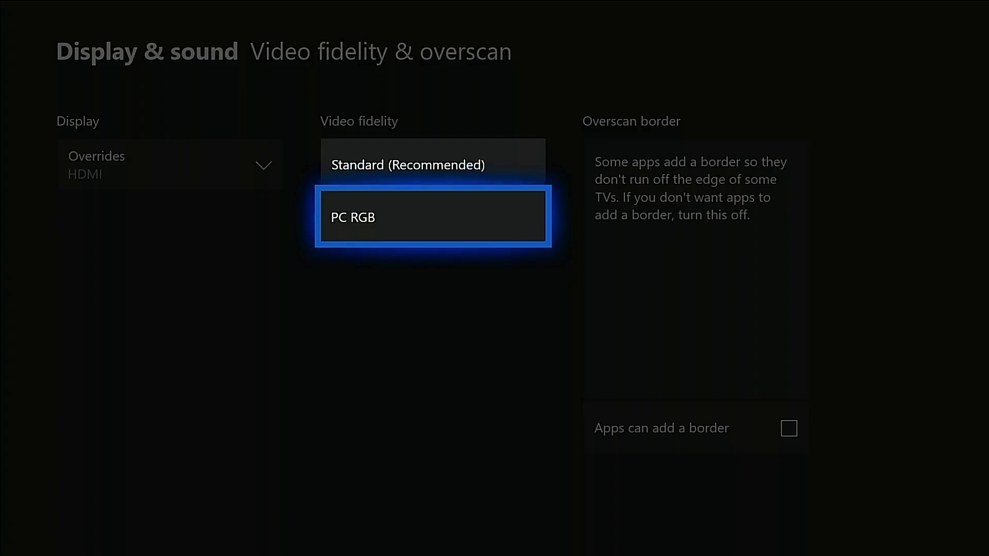
key(Up)
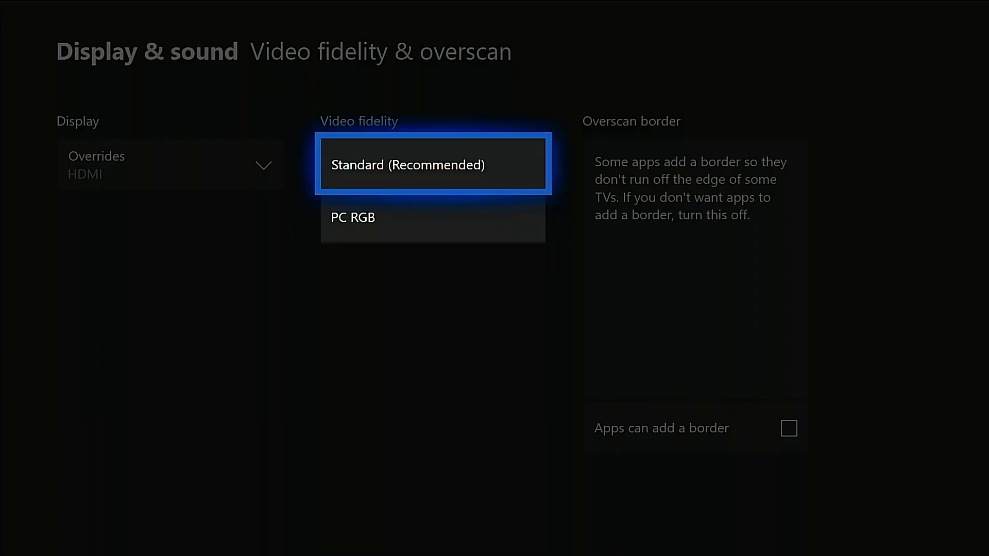
key(Return)
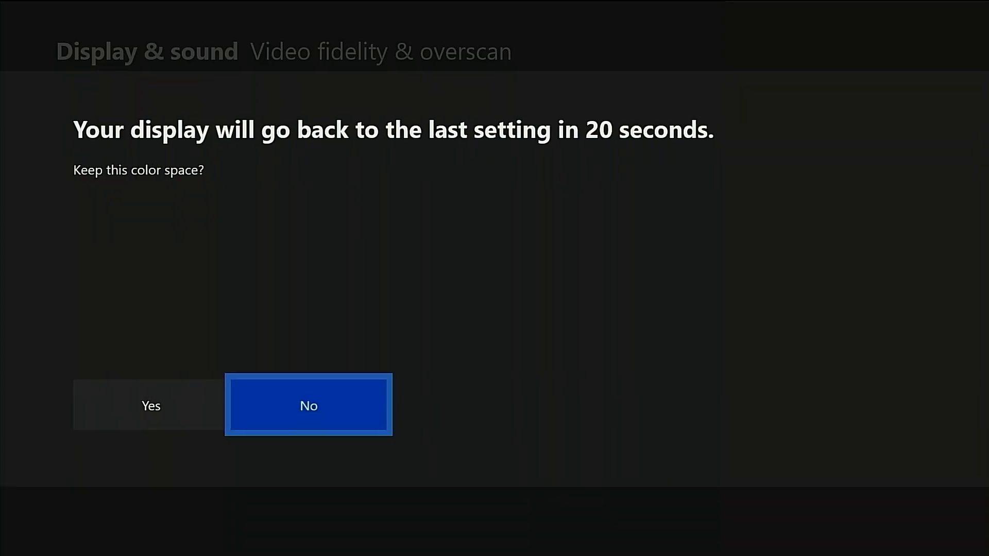
key(Left)
key(Return)
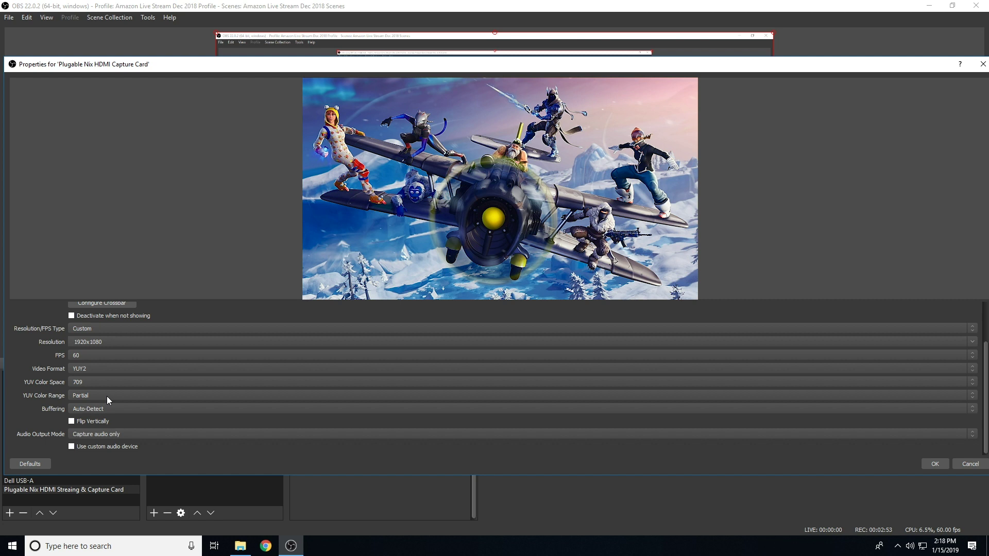
- Leave the capture card's YUV Color Range set to Partial
click(107, 396)
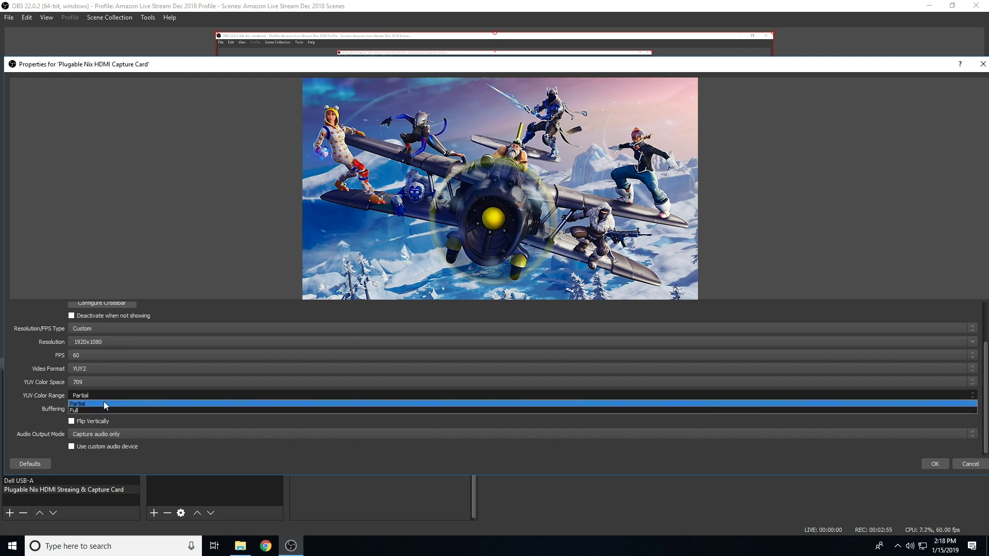
click(104, 402)
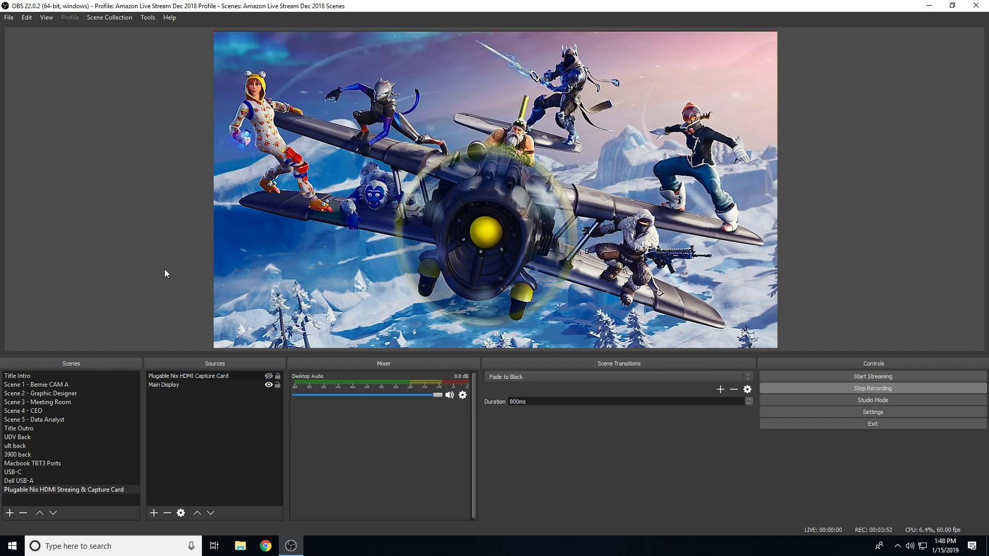
- With the capture card selected, add an Audio Input Capture named 'Plugable Nix HDMI Audio'
click(180, 376)
click(154, 513)
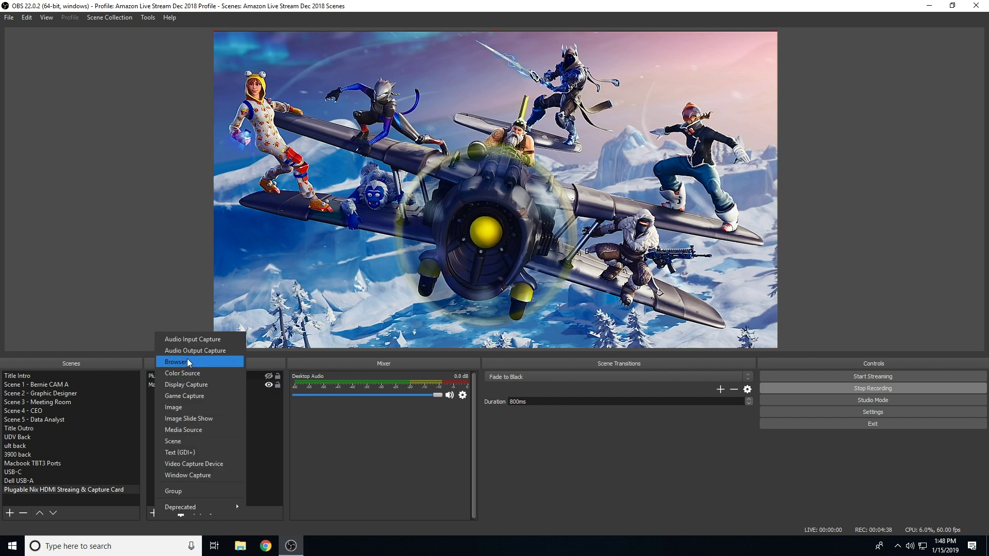
click(185, 339)
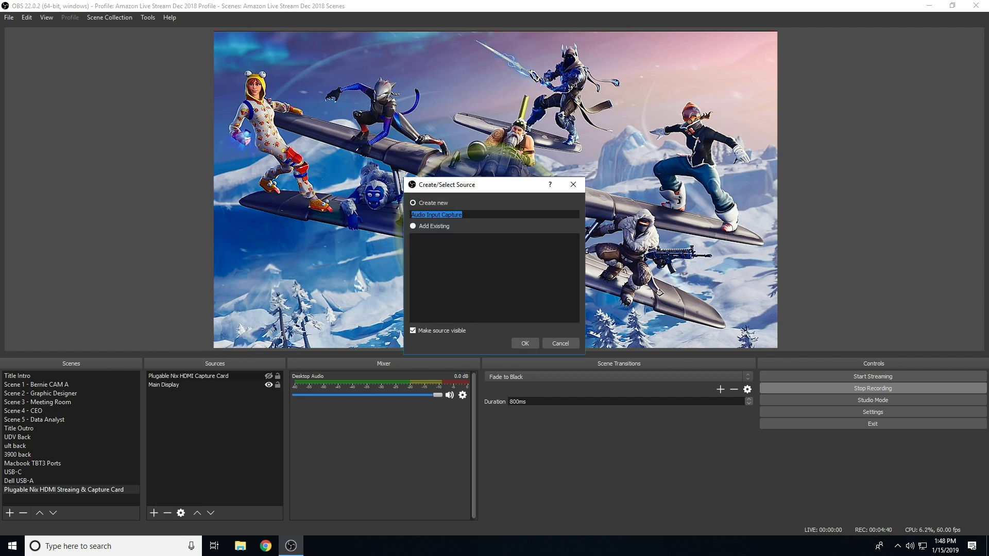
key(BackSpace)
text(Plugable Nix HDMI Audio)
- Create the audio source with Device set to Digital Audio Interface (3-FHD Capture)
click(525, 343)
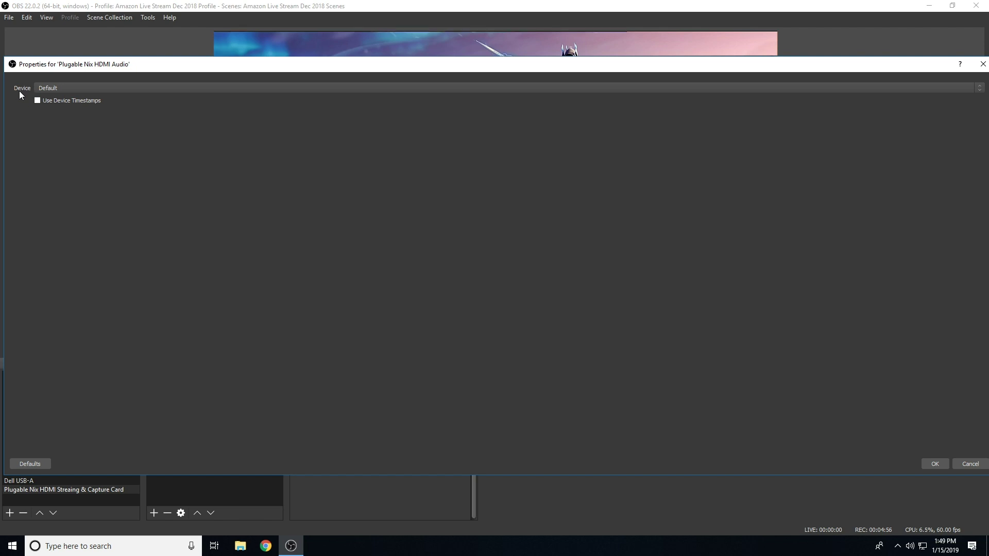
click(56, 89)
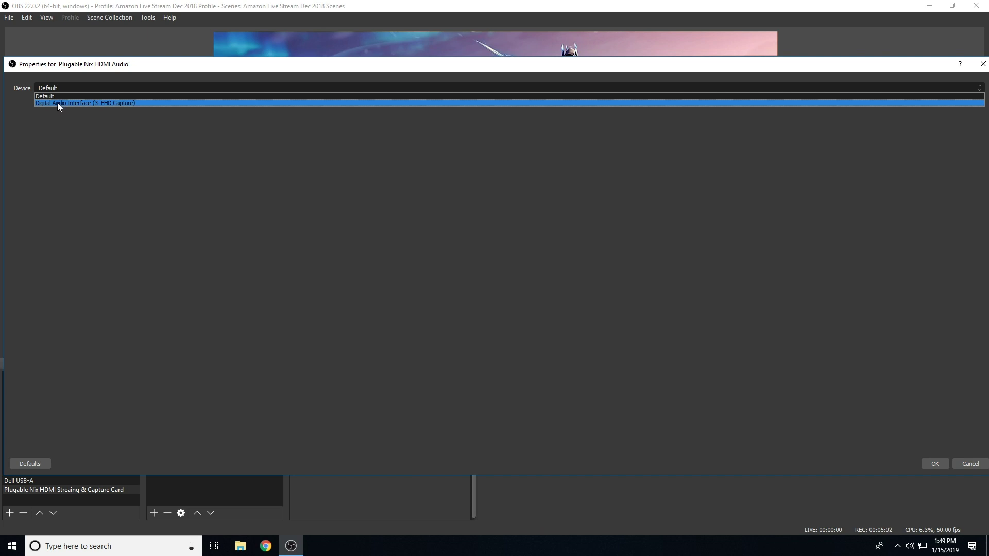
click(57, 103)
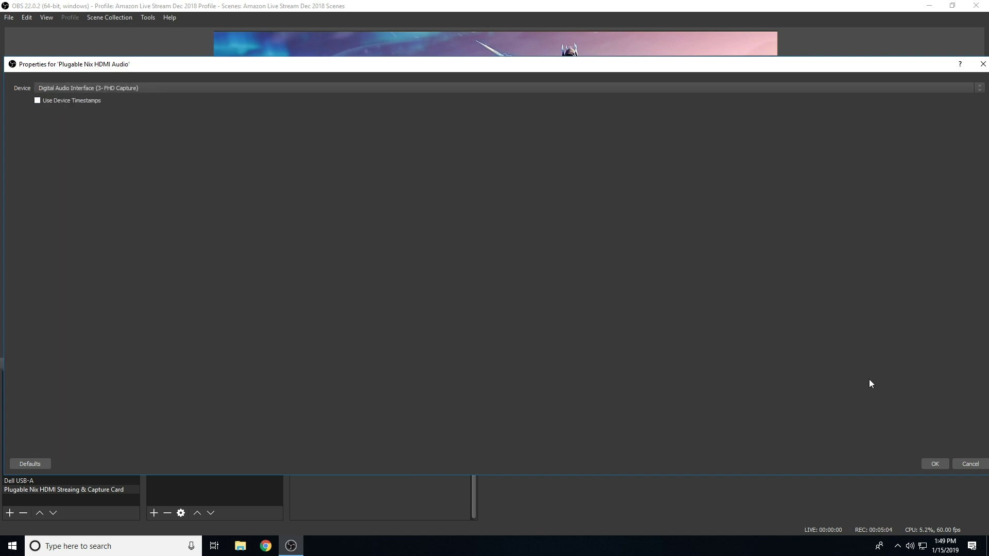
click(937, 464)
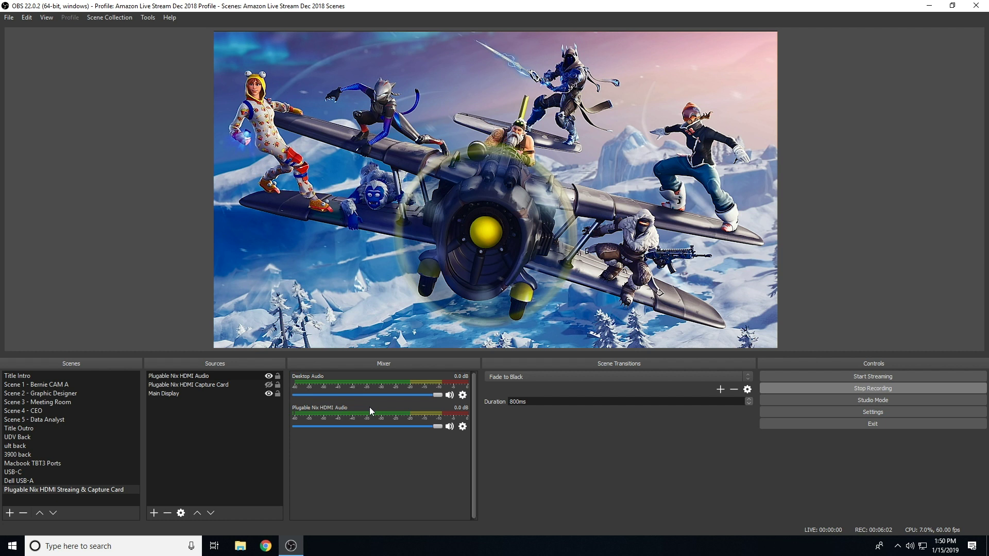
- In Advanced Audio Properties, set the HDMI audio Sync Offset to 470 ms
click(462, 427)
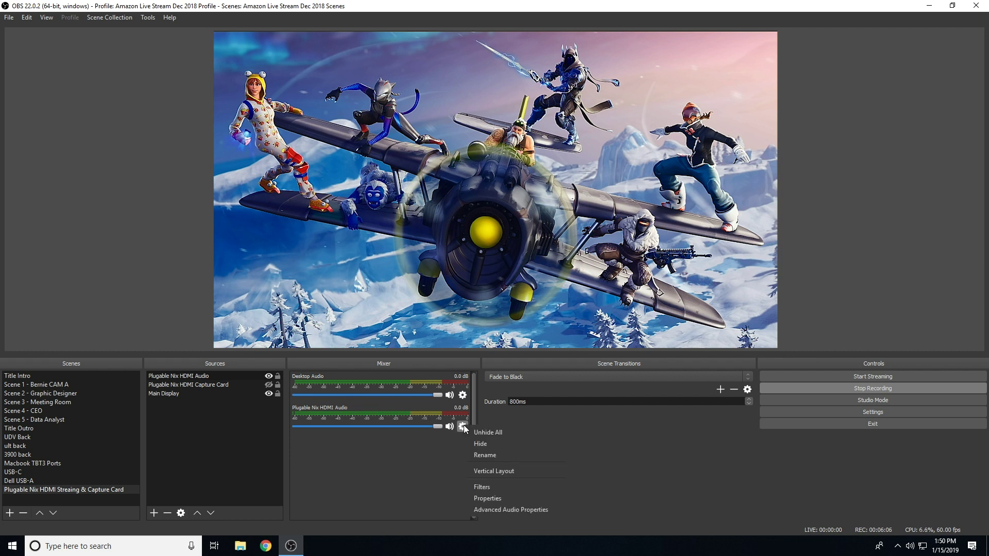
click(506, 510)
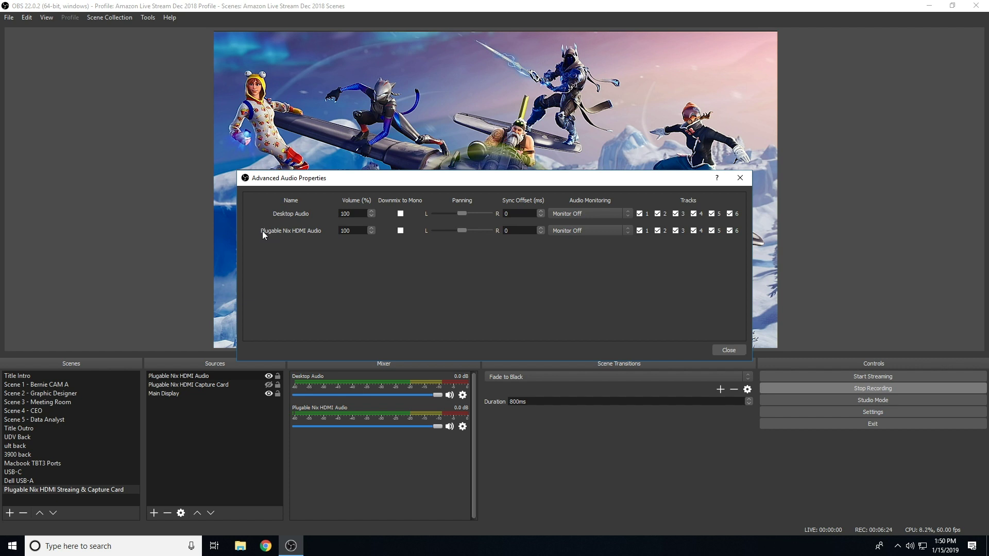
click(518, 231)
text(470)
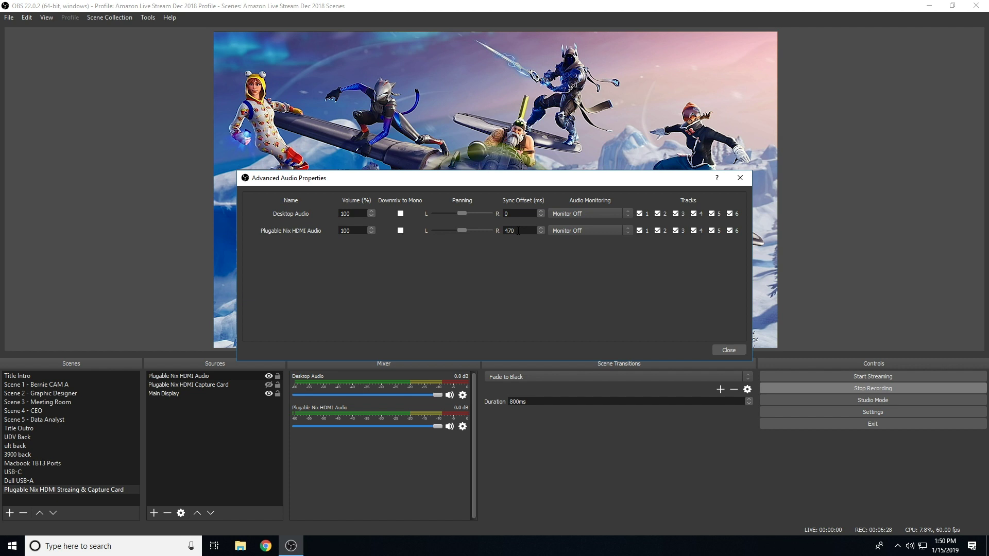